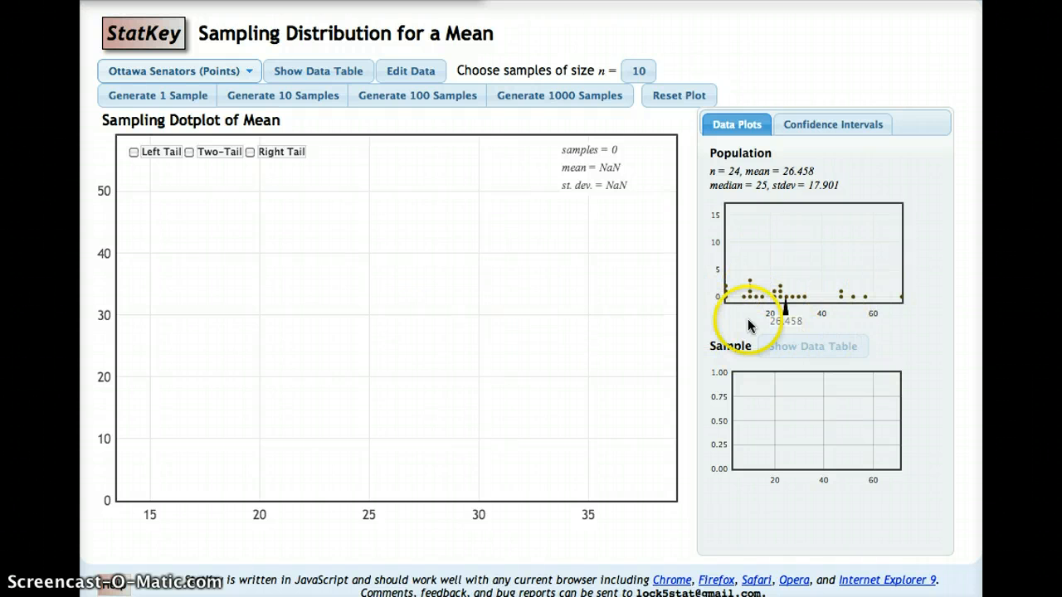
- Set the sample size to 5 for the Ottawa Senators (Points) data and generate one sample
mouse_move(861, 290)
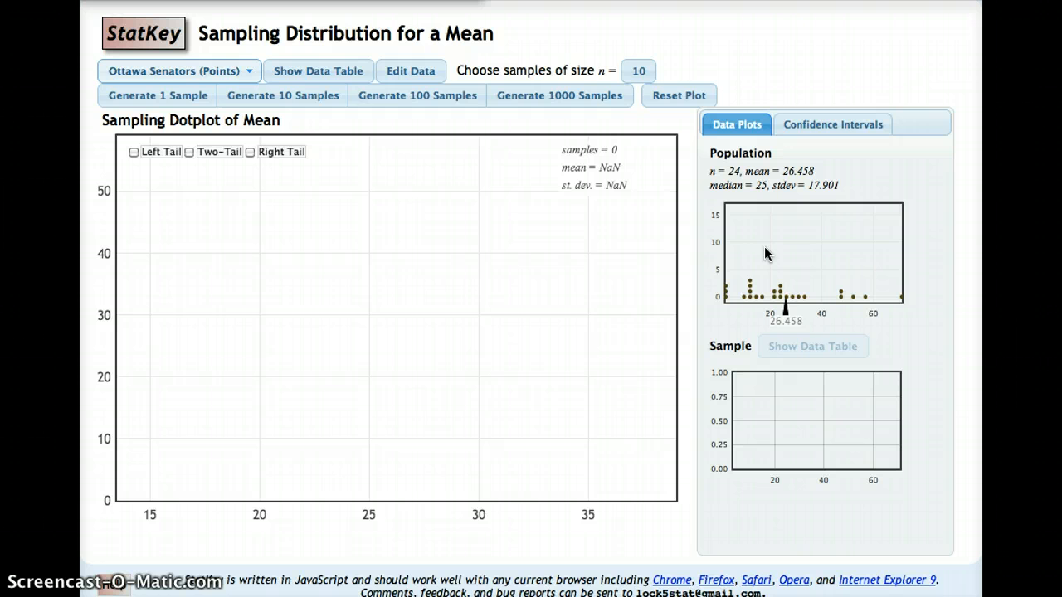
left_click(639, 71)
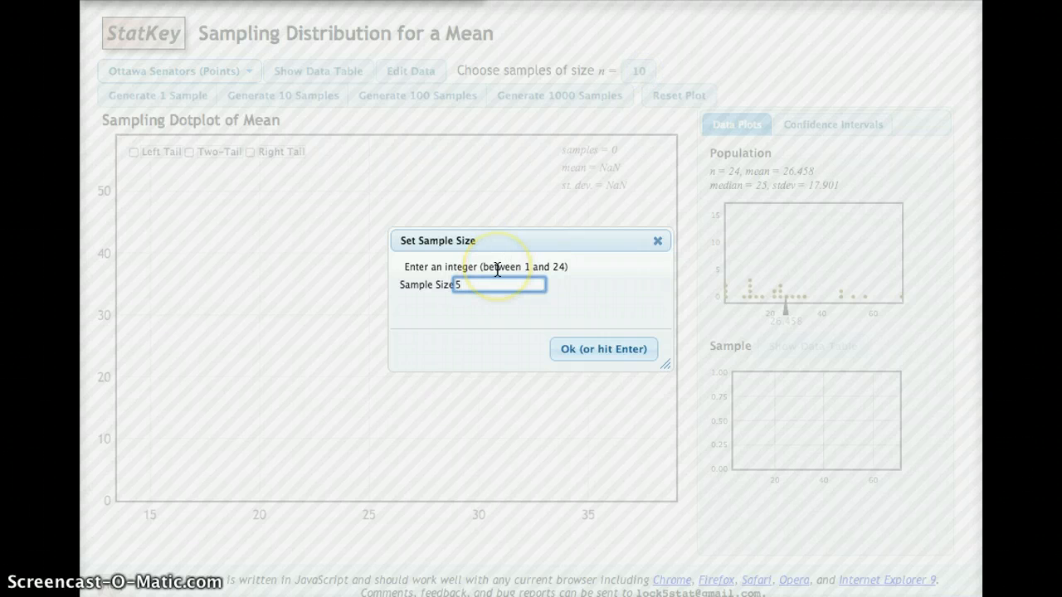
left_click(588, 350)
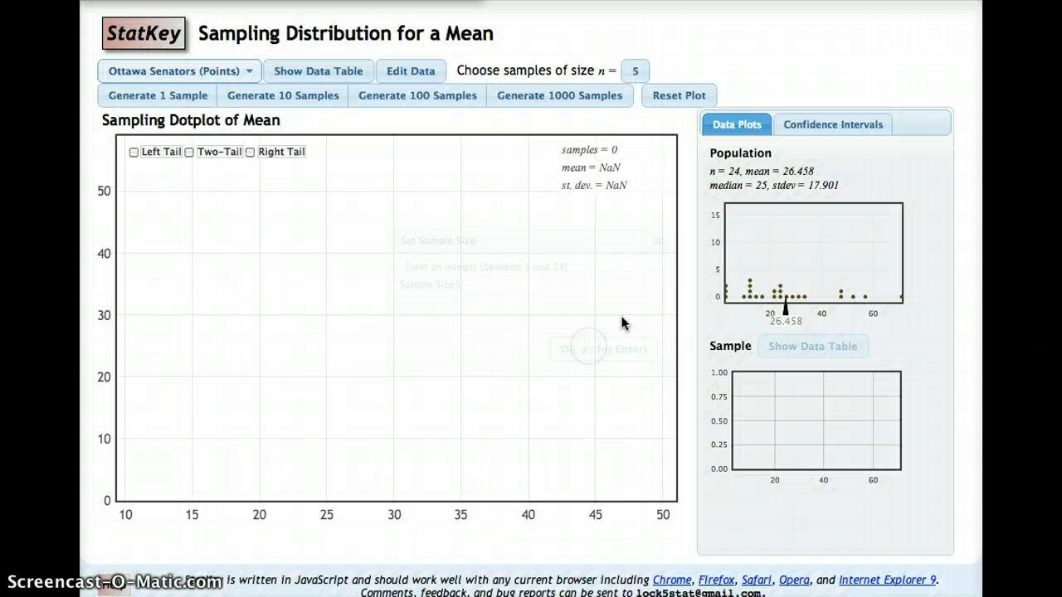
left_click(635, 72)
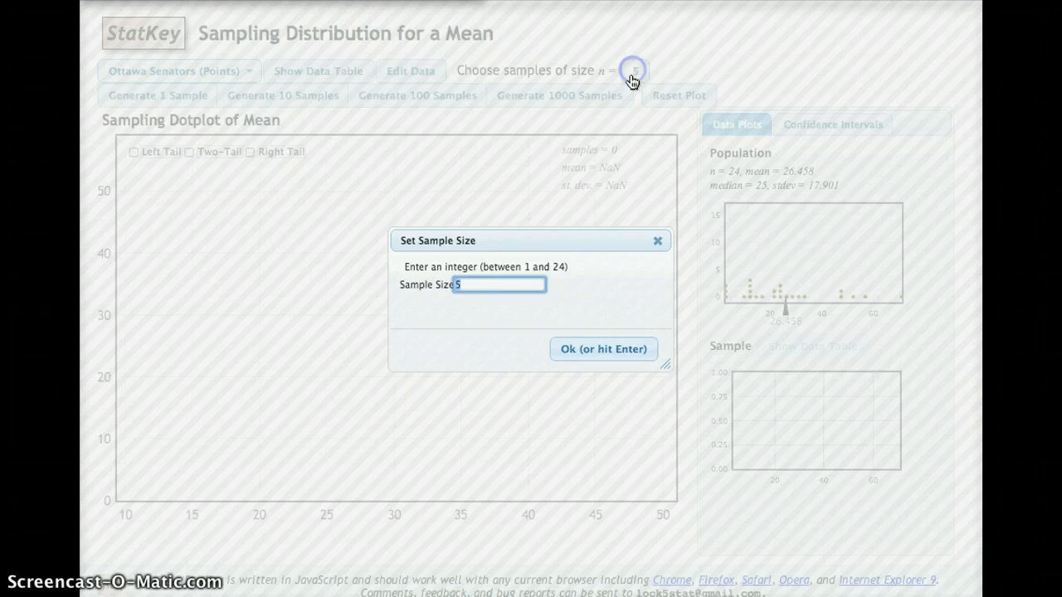
left_click(584, 352)
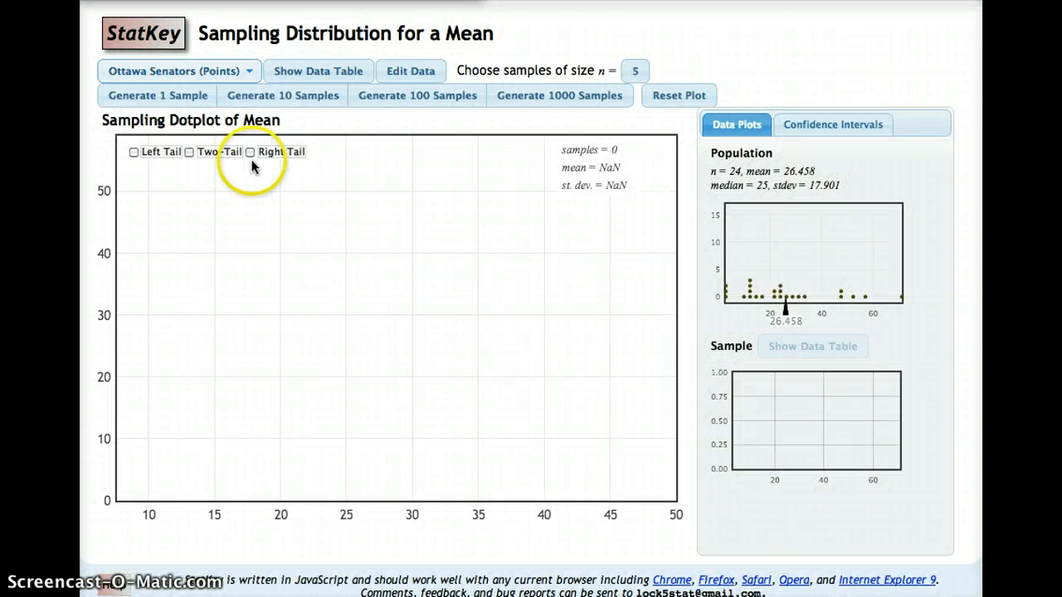
left_click(187, 100)
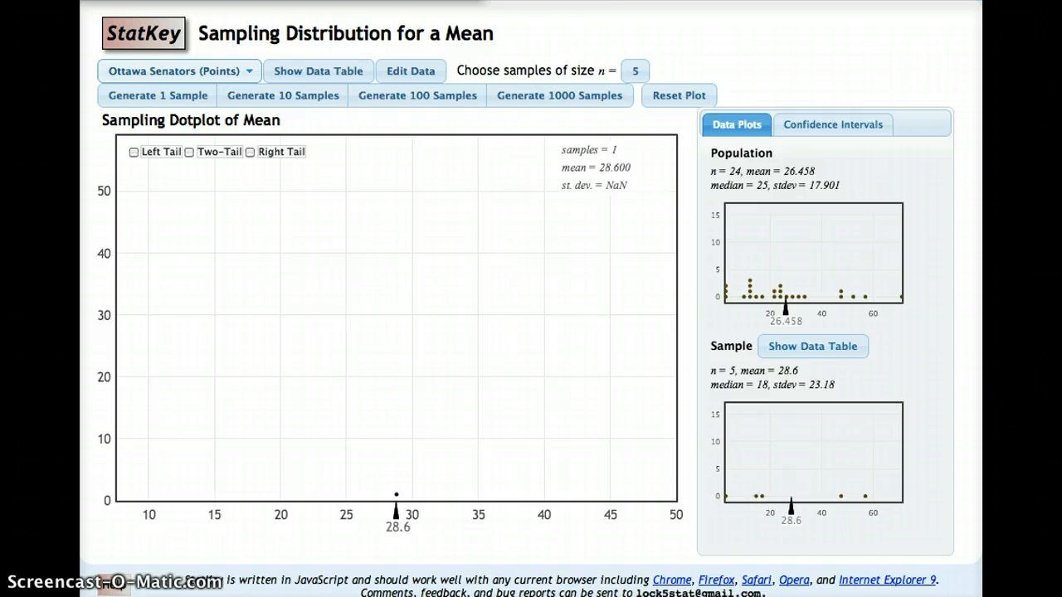
- Switch to the untitled text document, move its window fully into view, and record "(a) 28.6" under 3.31
key("super+Tab")
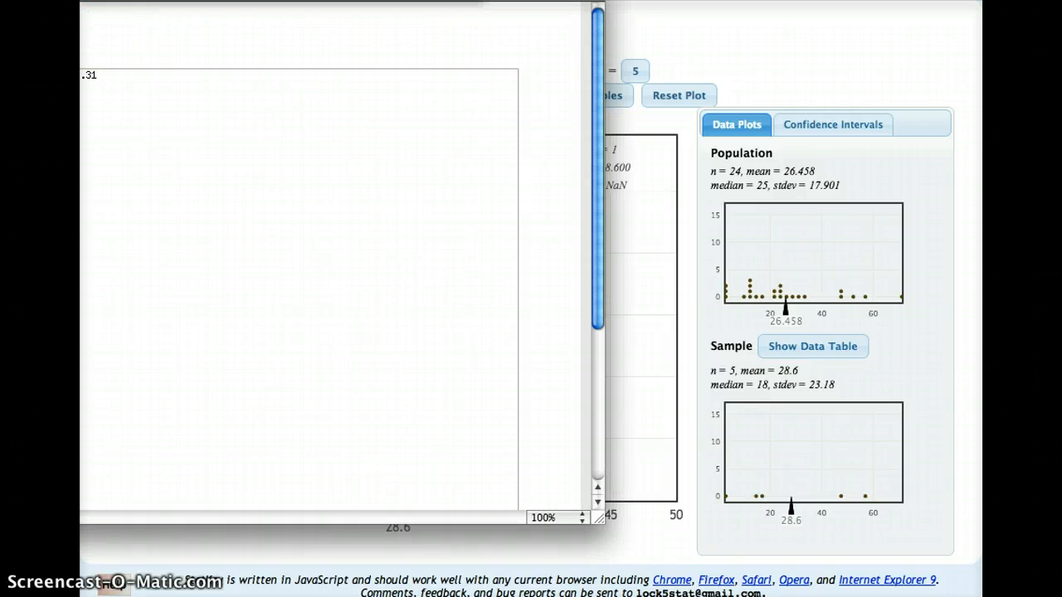
left_click_drag(72, 1, 135, 27)
key("Return")
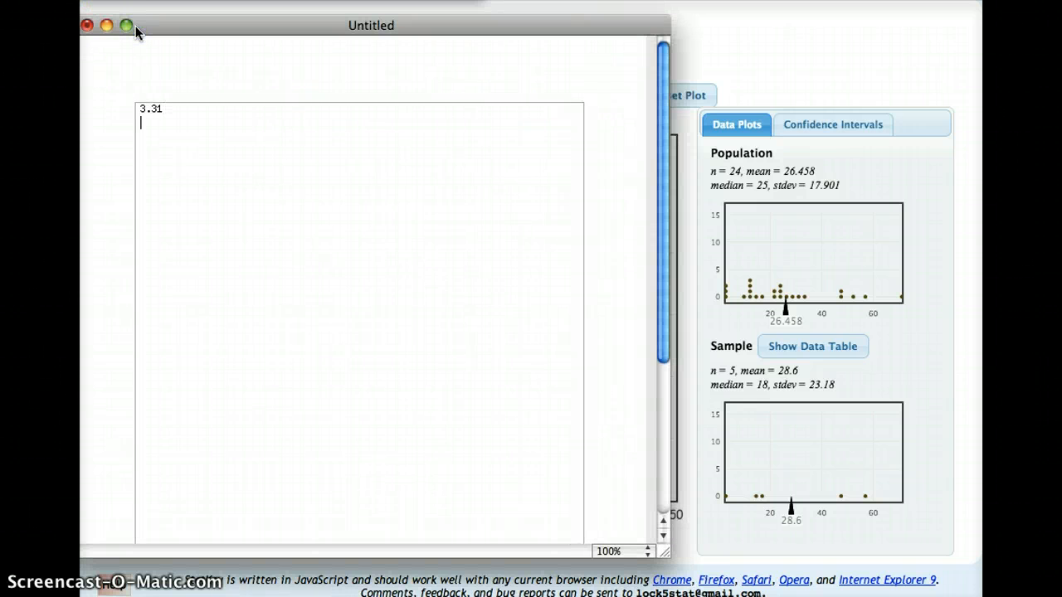
type("(a) 2")
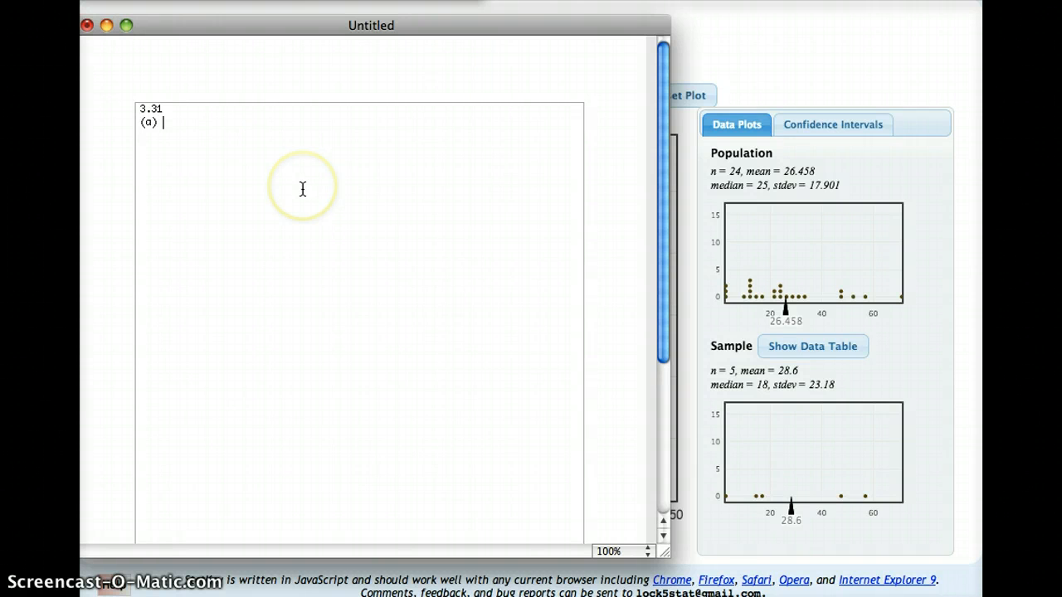
type("8.6")
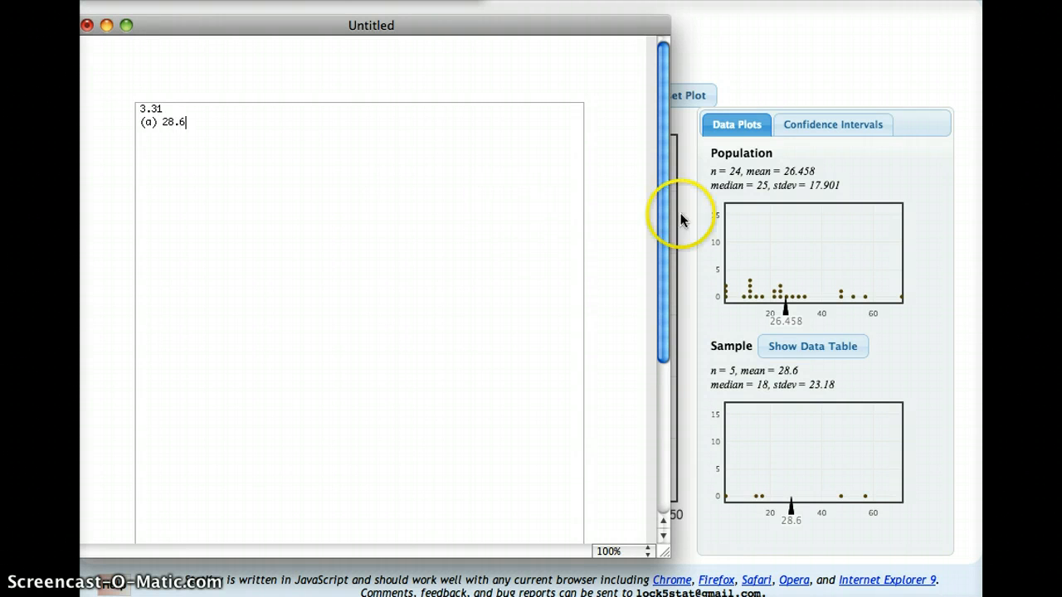
- Back in StatKey, generate a second sample and inspect the sample behind each dot in the sampling dotplot
left_click(794, 78)
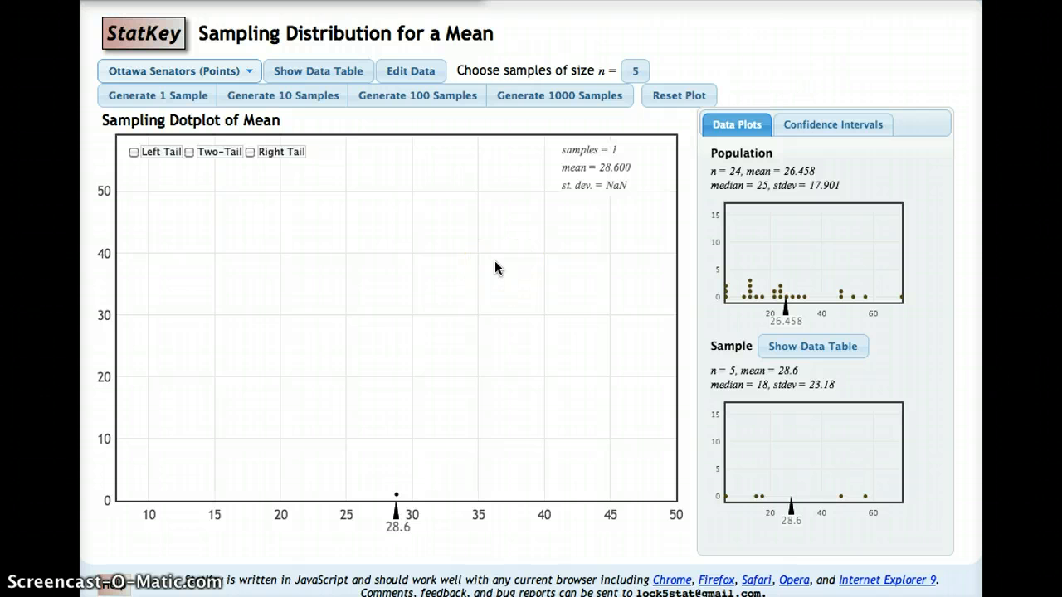
left_click(175, 99)
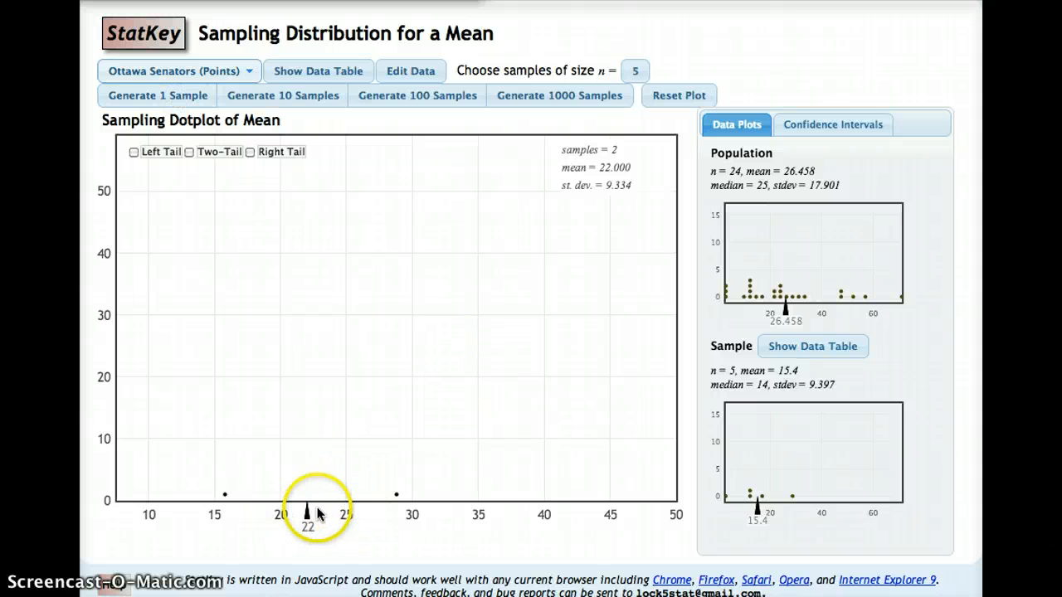
left_click(397, 494)
left_click(225, 494)
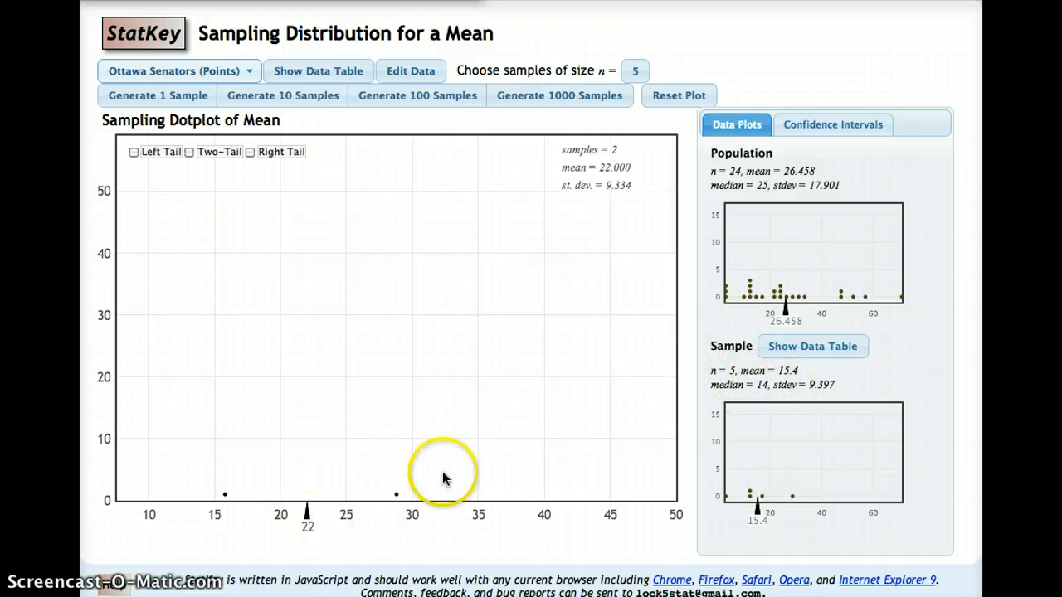
left_click(396, 495)
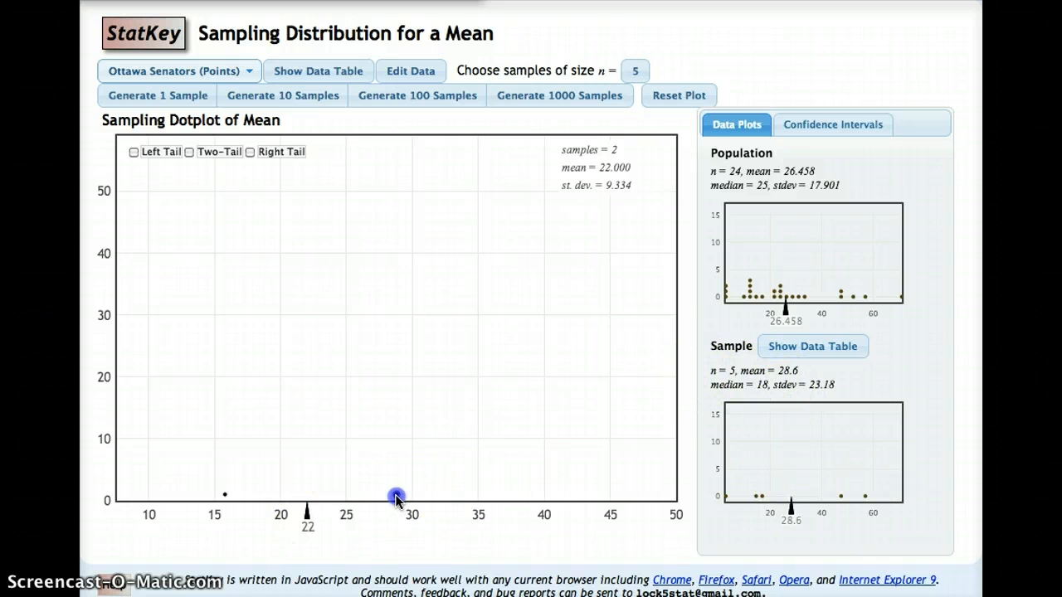
left_click(224, 494)
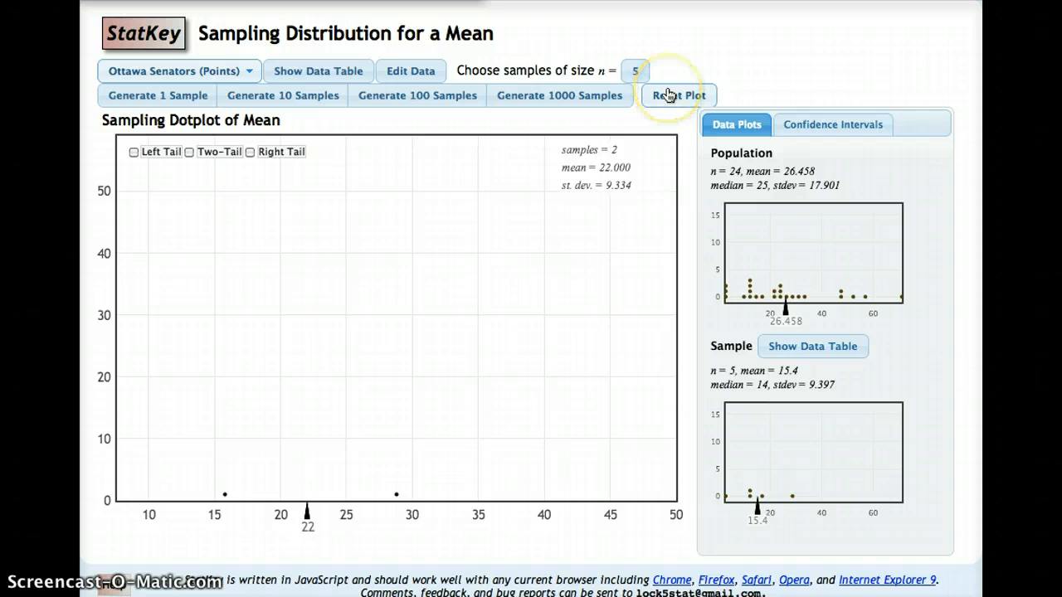
left_click(224, 495)
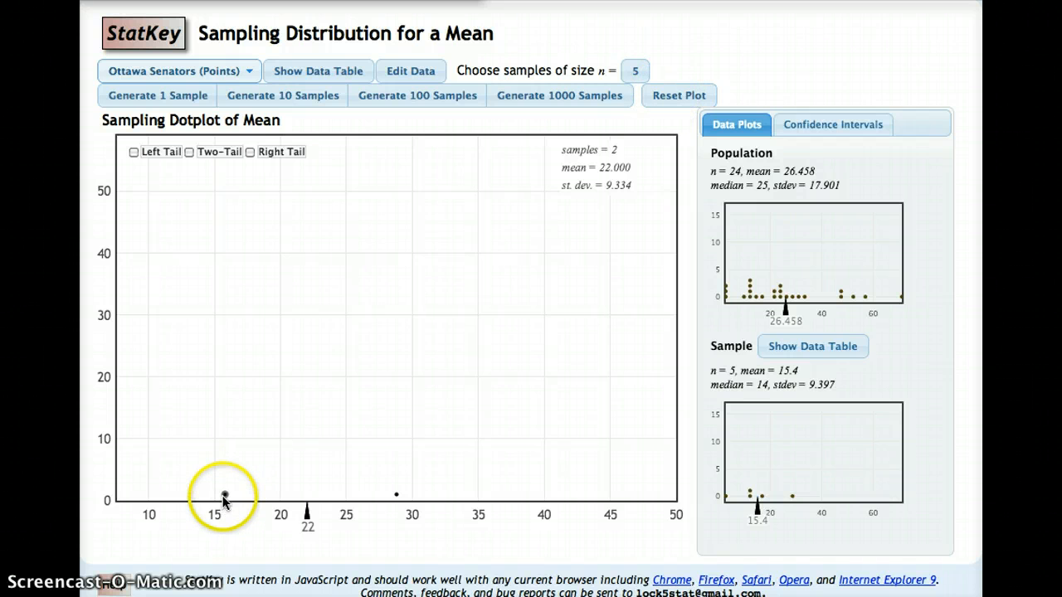
- Generate a single sample on a cleared plot and record its mean in the text document as "(B) 27.2"
left_click(671, 96)
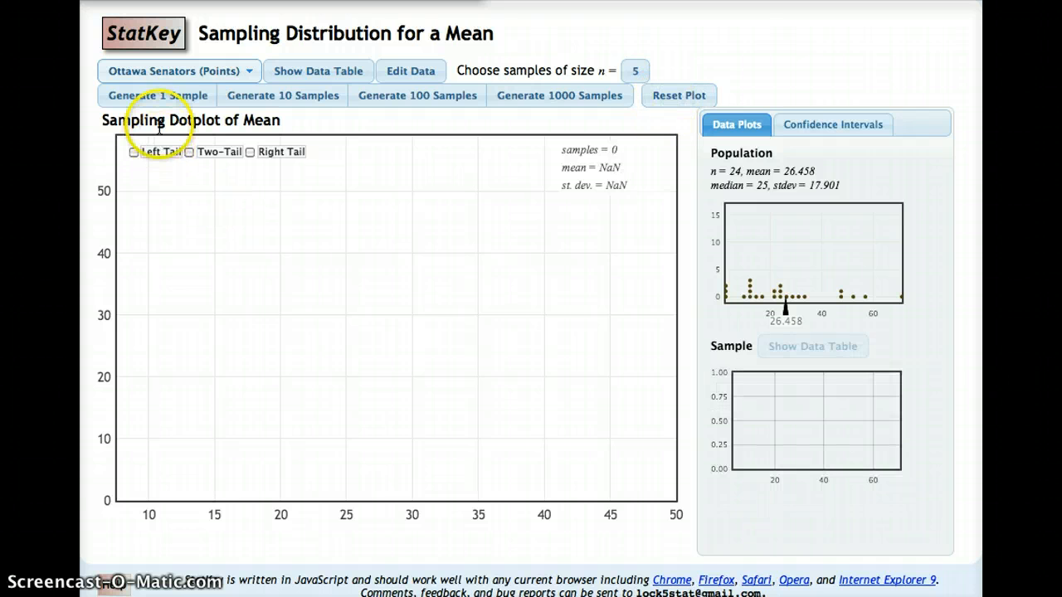
left_click(174, 96)
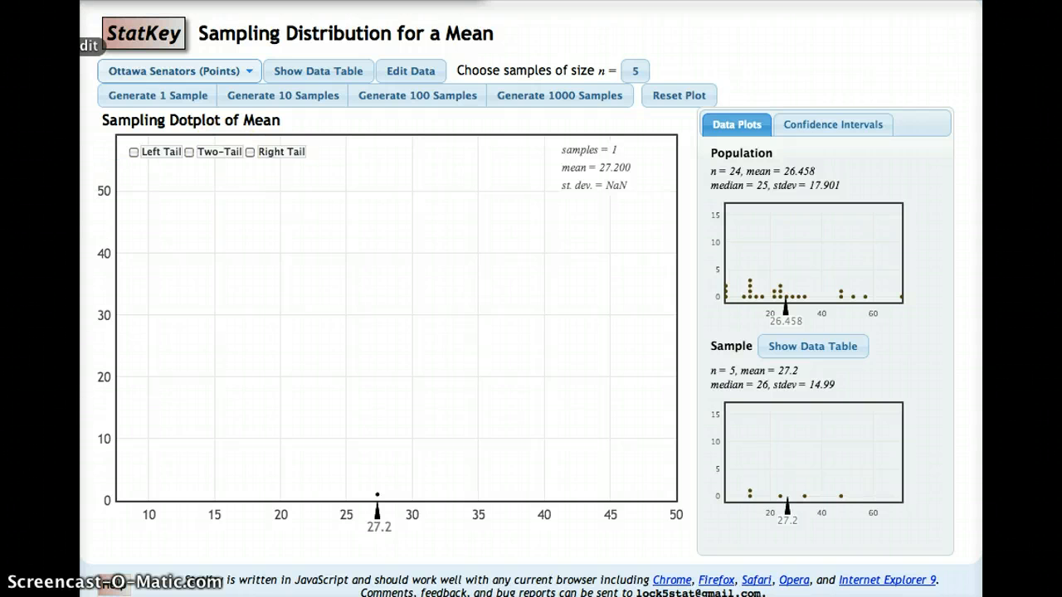
left_click(78, 45)
key("Return")
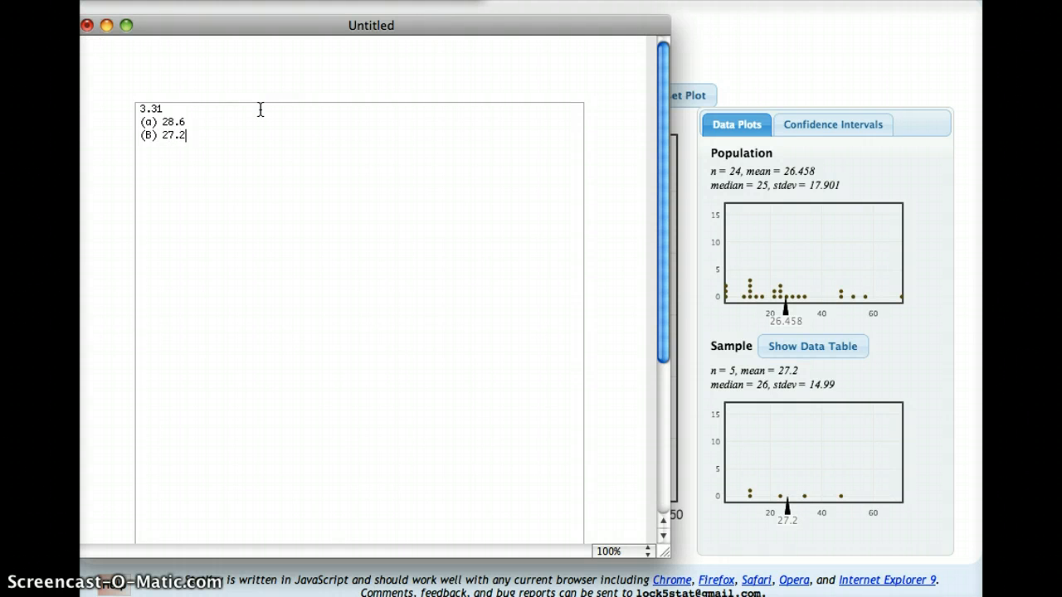
- Return to StatKey and repeatedly reset the plot and generate one sample, five times in all, finishing with a cleared plot
left_click(755, 102)
left_click(676, 94)
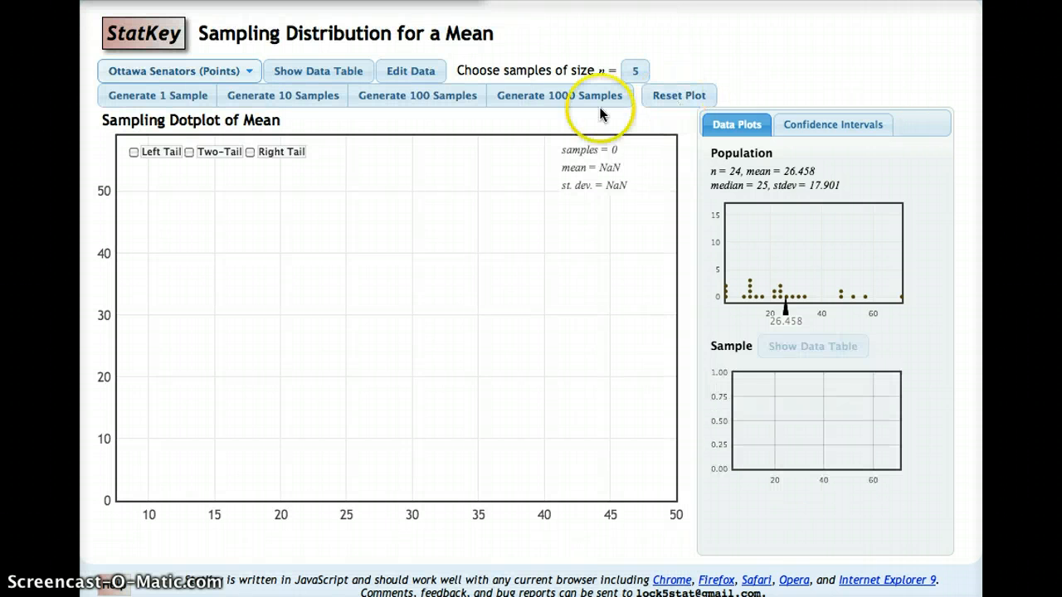
left_click(150, 95)
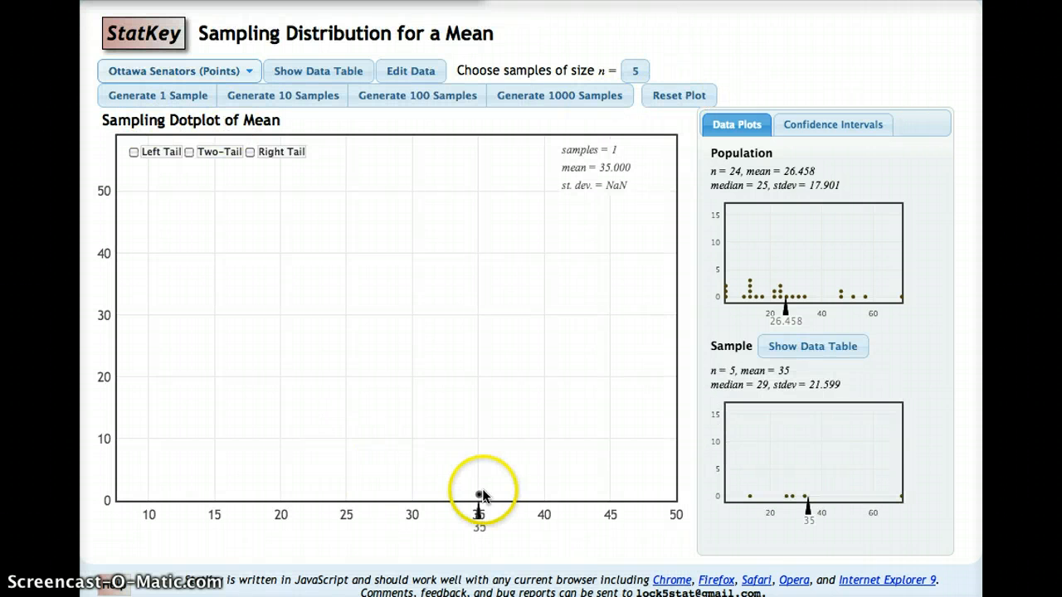
left_click(677, 95)
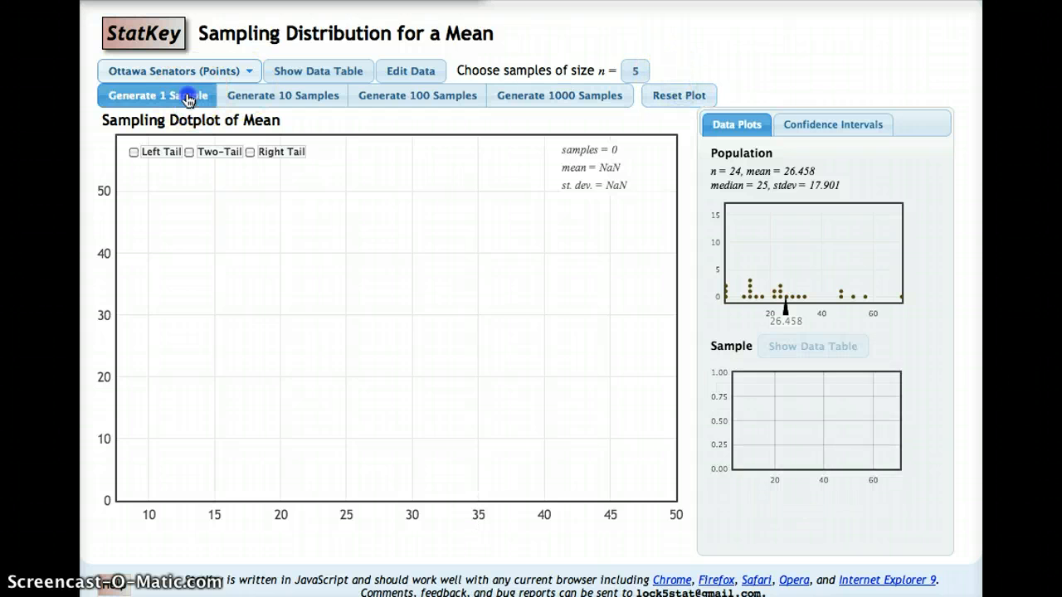
left_click(188, 97)
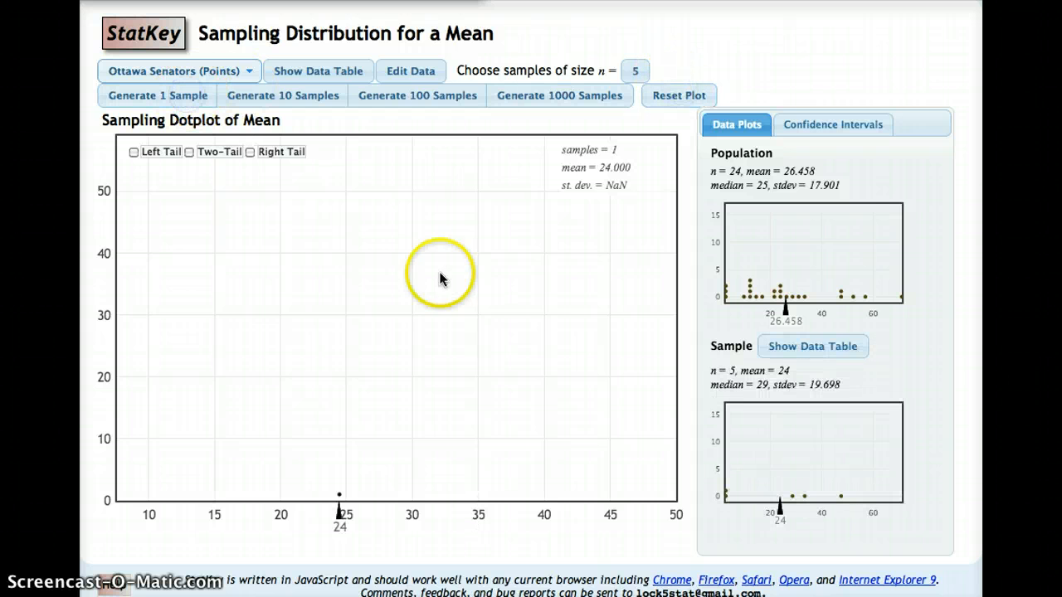
left_click(679, 97)
left_click(191, 96)
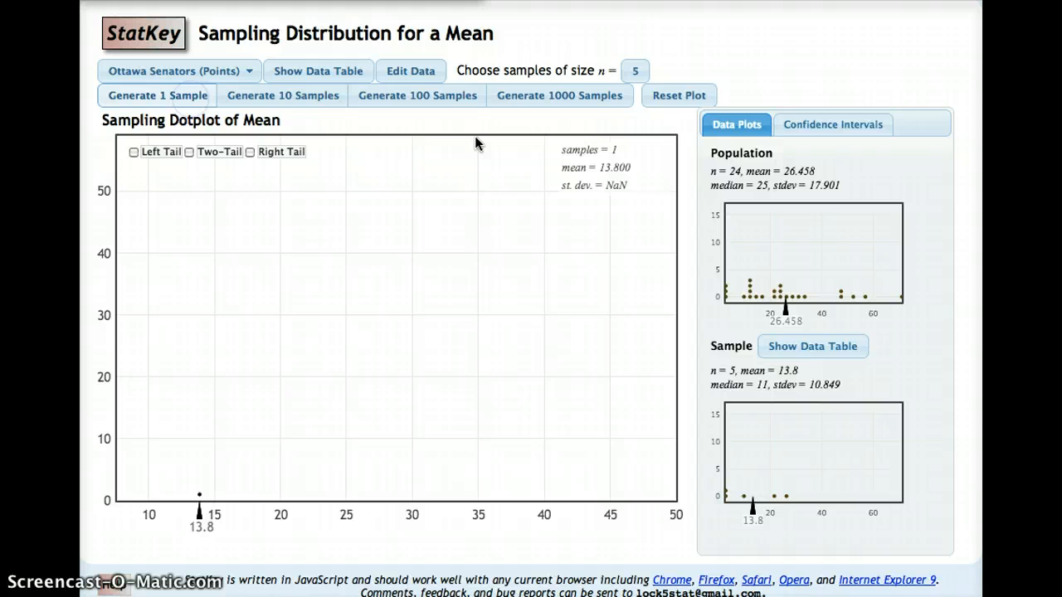
left_click(695, 106)
left_click(181, 105)
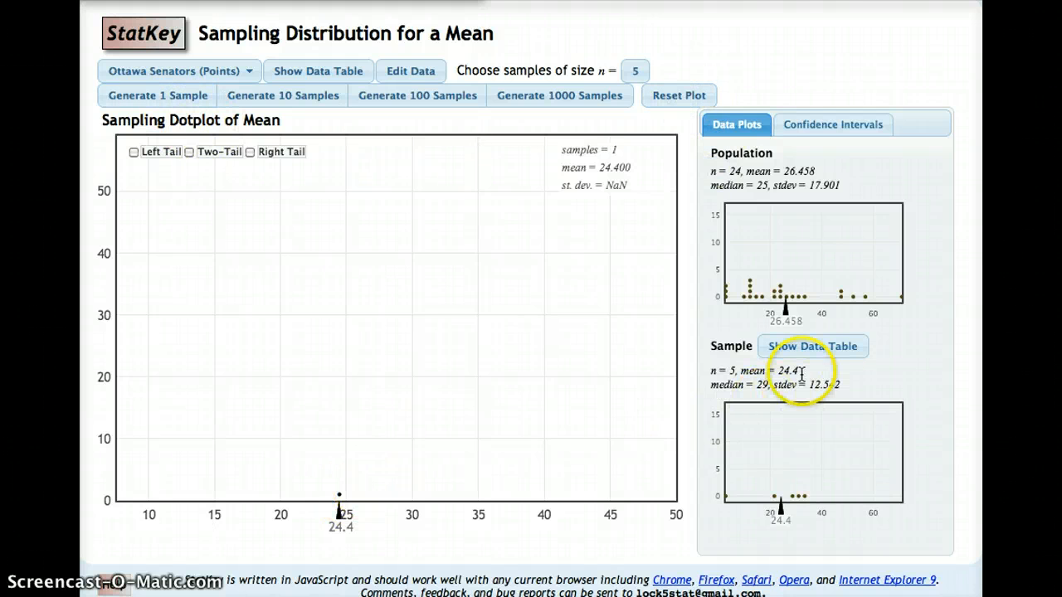
left_click(678, 95)
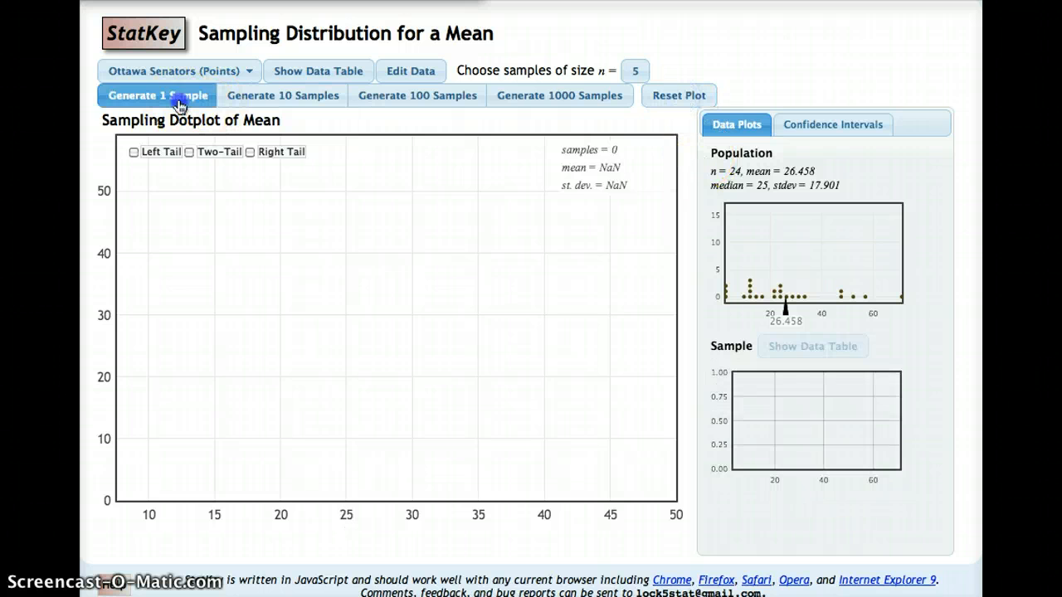
left_click(179, 103)
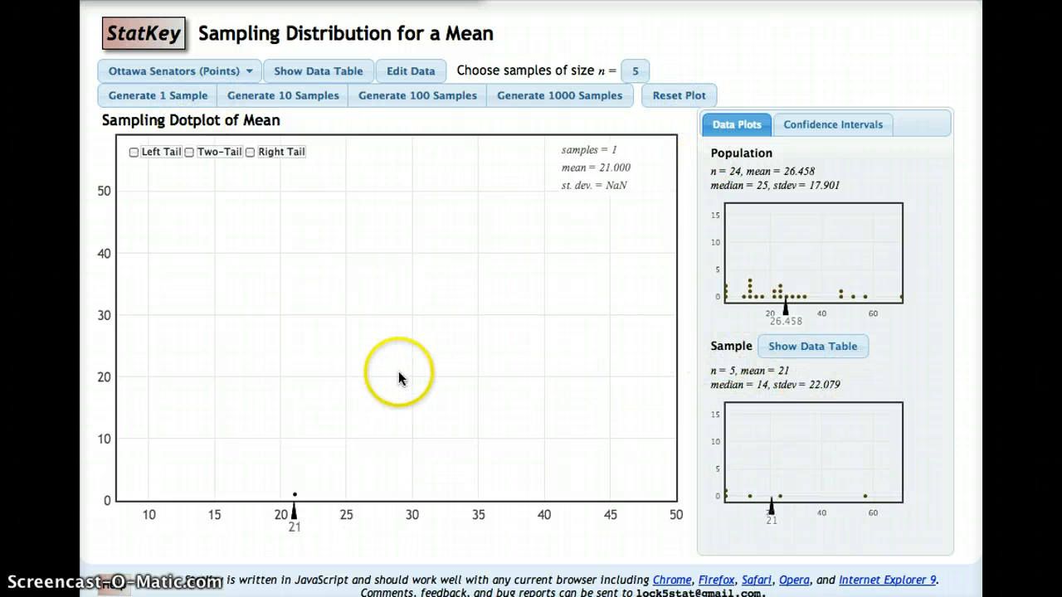
left_click(676, 97)
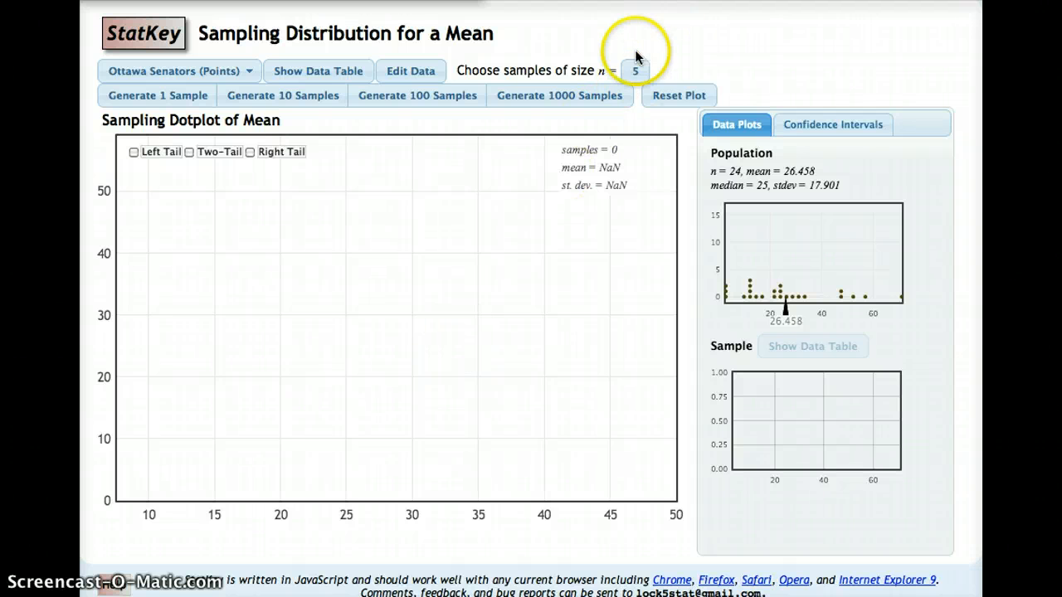
left_click(635, 73)
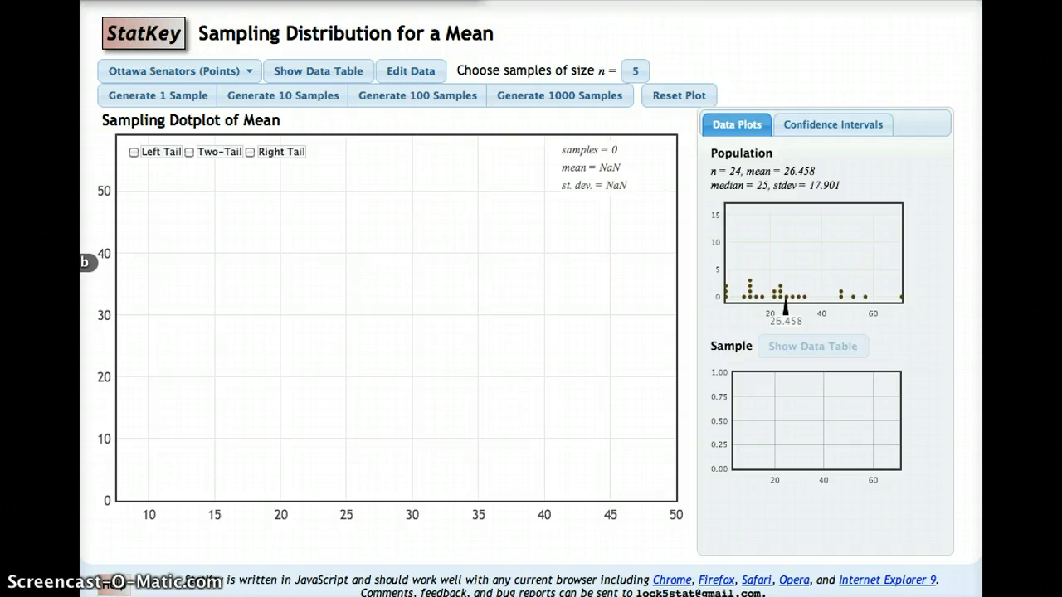
- In the text document, change the second answer's label to (b) and record the population mean 26.458 as the third answer
left_click(88, 43)
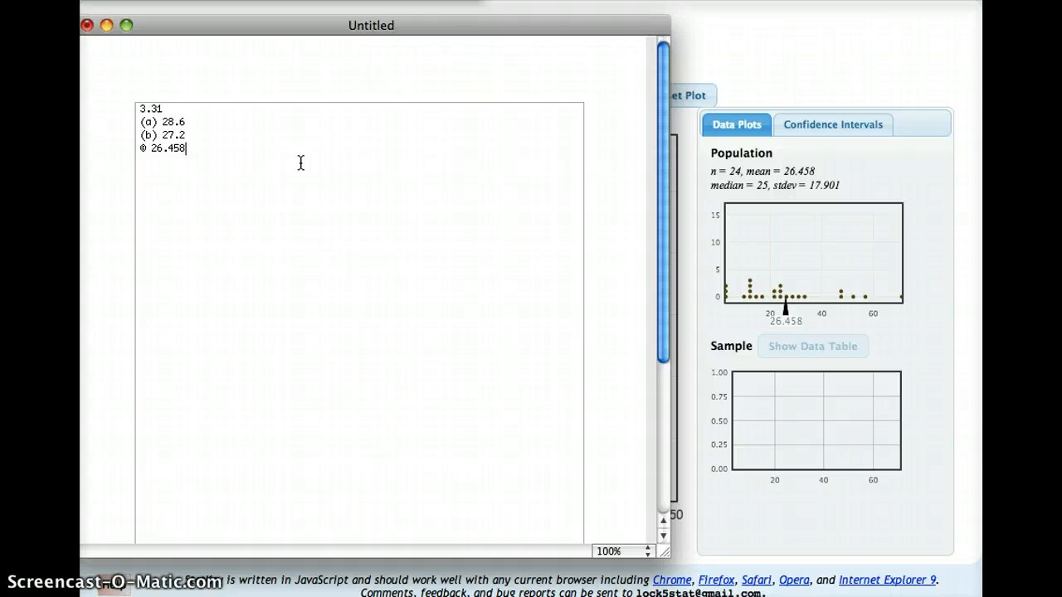
left_click(310, 159)
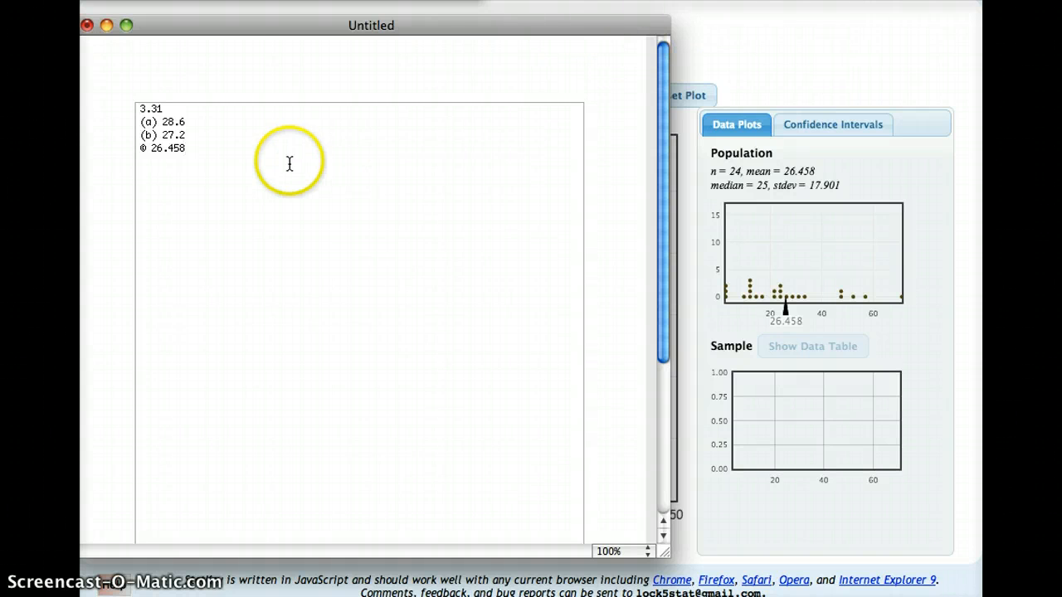
- In StatKey, build up the sampling dotplot with four single samples, three batches of 10 samples and one batch of 100
left_click(842, 78)
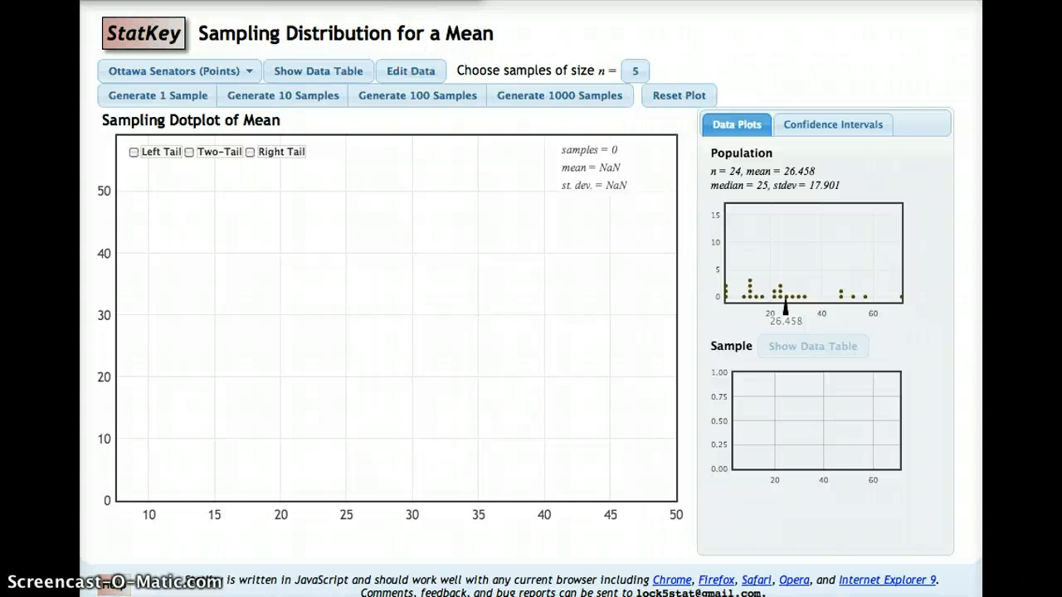
left_click(154, 97)
left_click(153, 97)
left_click(153, 97)
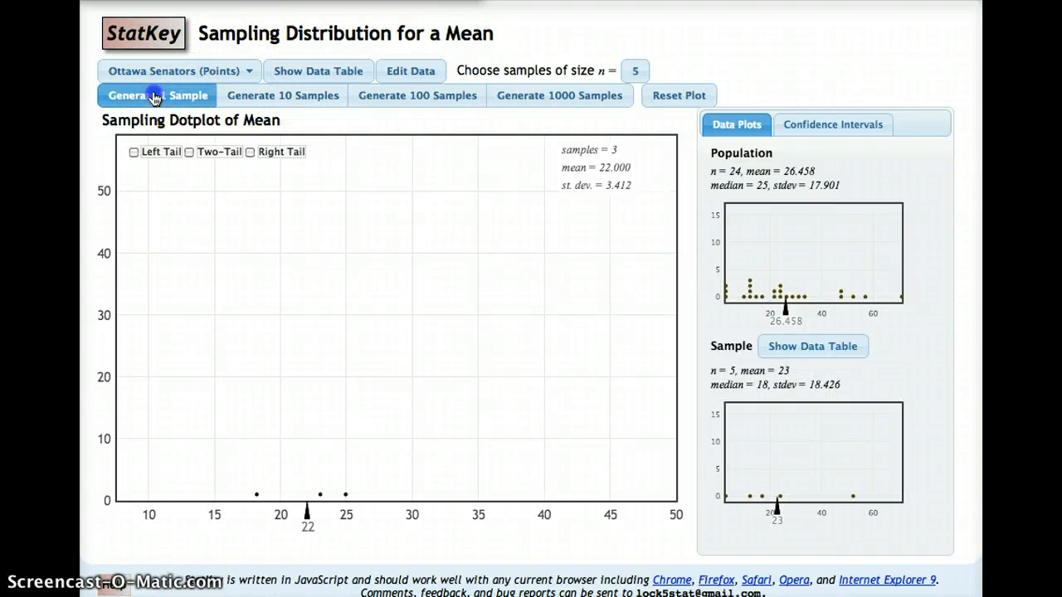
left_click(154, 97)
left_click(272, 98)
left_click(270, 97)
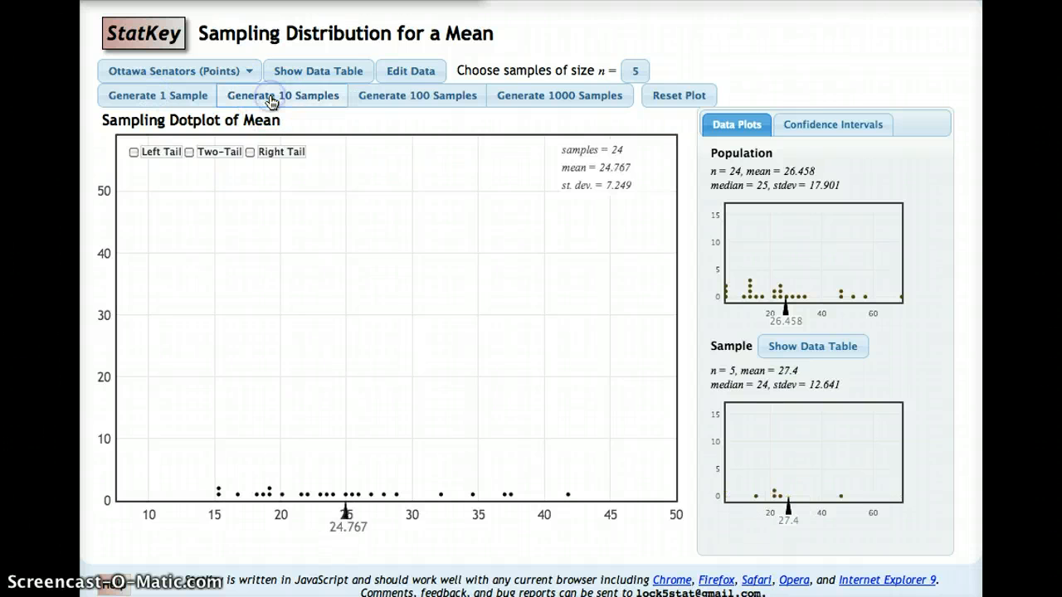
left_click(269, 98)
left_click(398, 99)
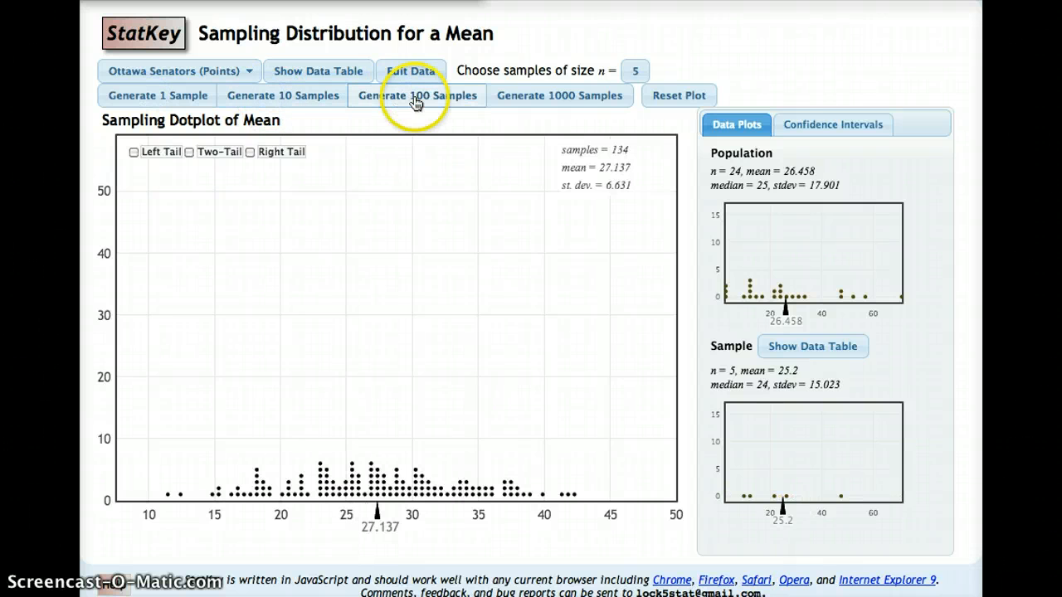
- Add 1000 samples to the sampling dotplot, reset the plot, and generate a fresh batch of 1000 samples
left_click(554, 96)
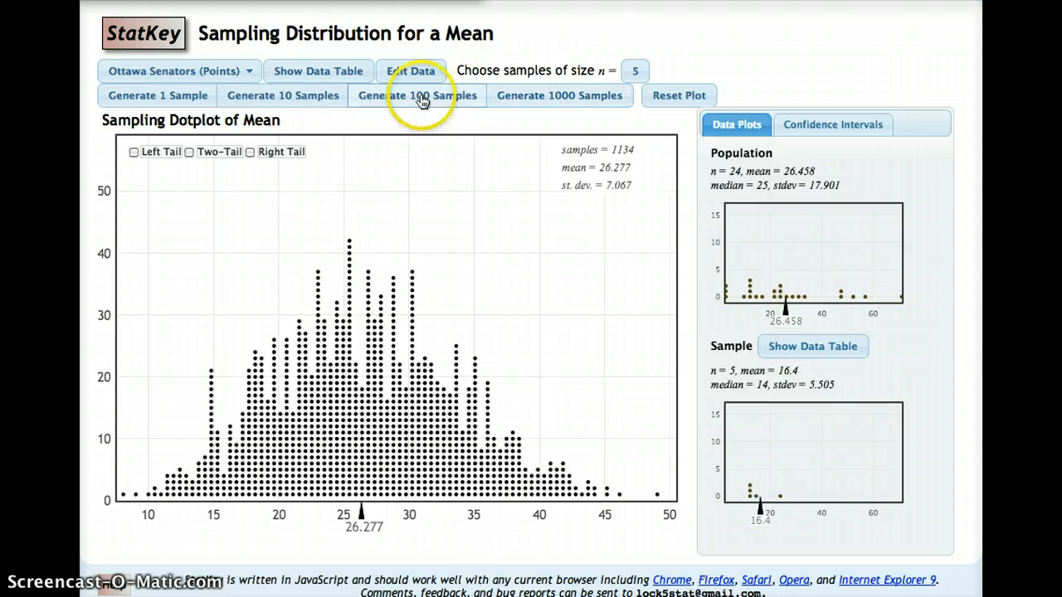
left_click(278, 368)
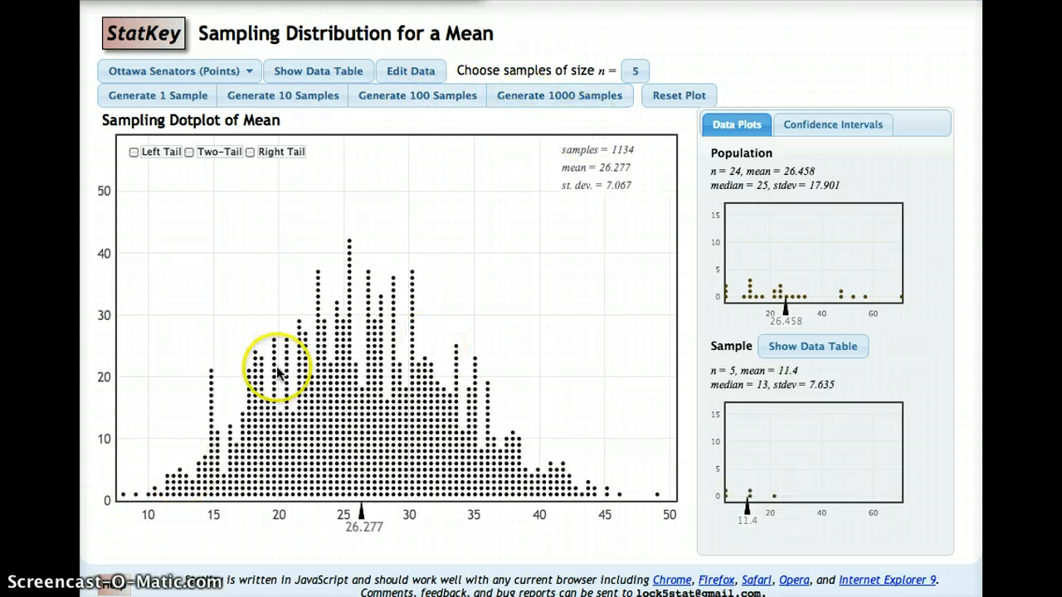
left_click(396, 272)
left_click(678, 96)
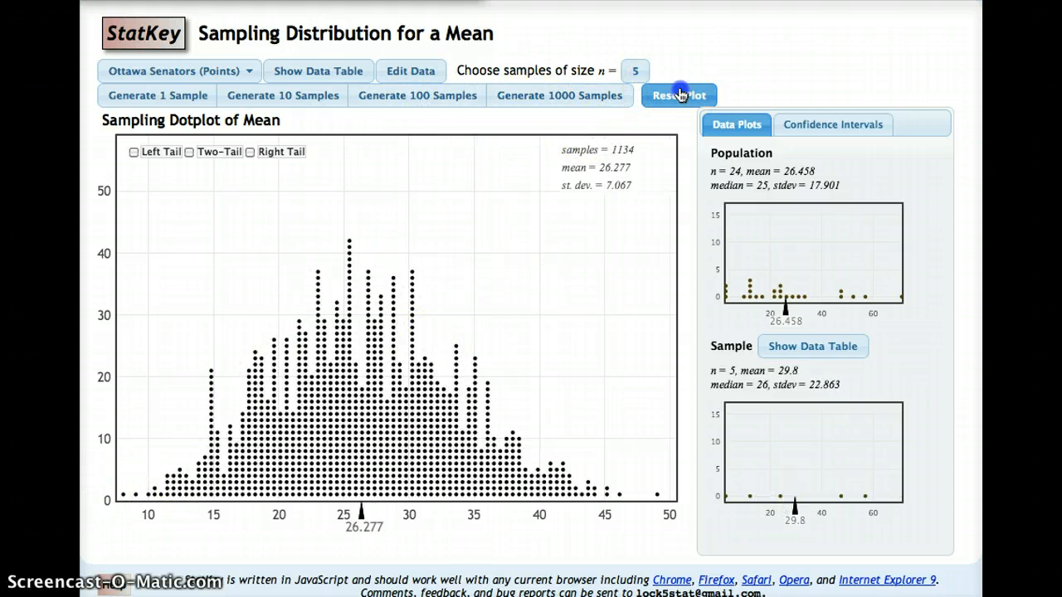
left_click(569, 96)
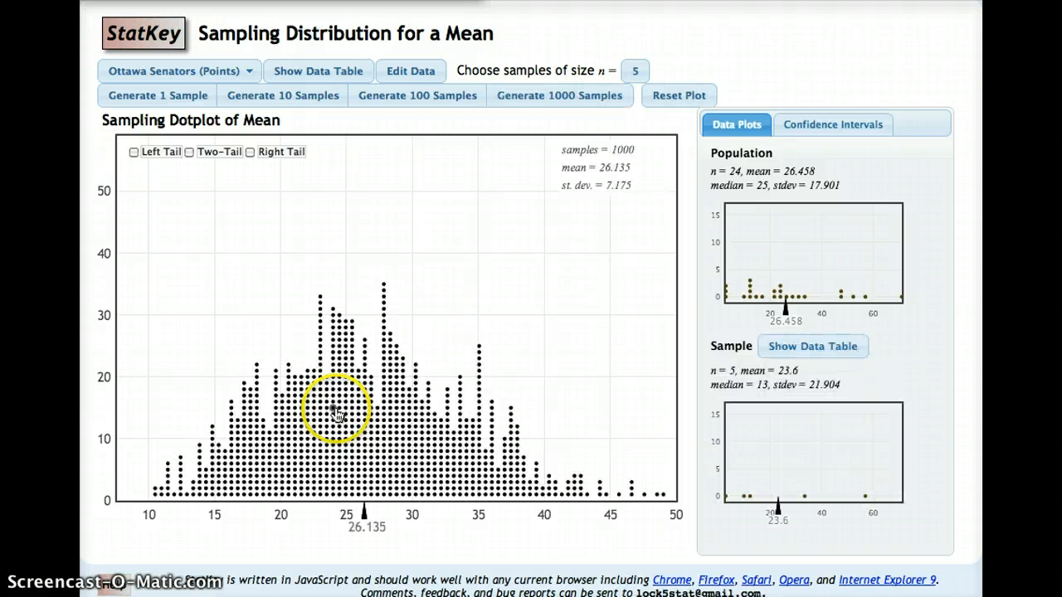
- Examine the overall shape of the sampling dotplot, comparing its two tails with the peak for symmetry
left_click(209, 450)
left_click(202, 454)
left_click(383, 309)
left_click(505, 411)
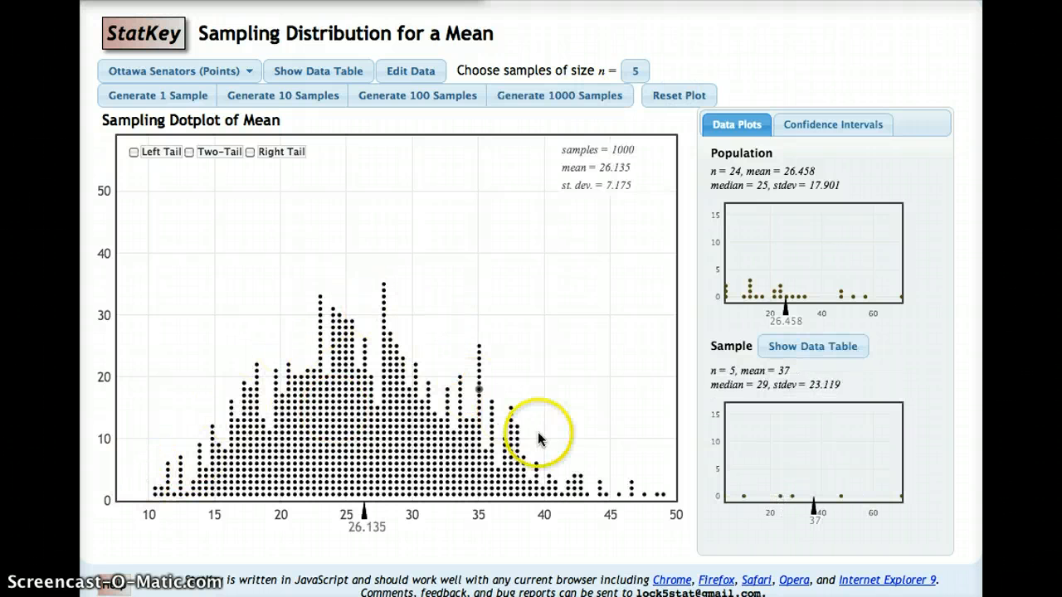
left_click(457, 398)
left_click(384, 300)
left_click(277, 374)
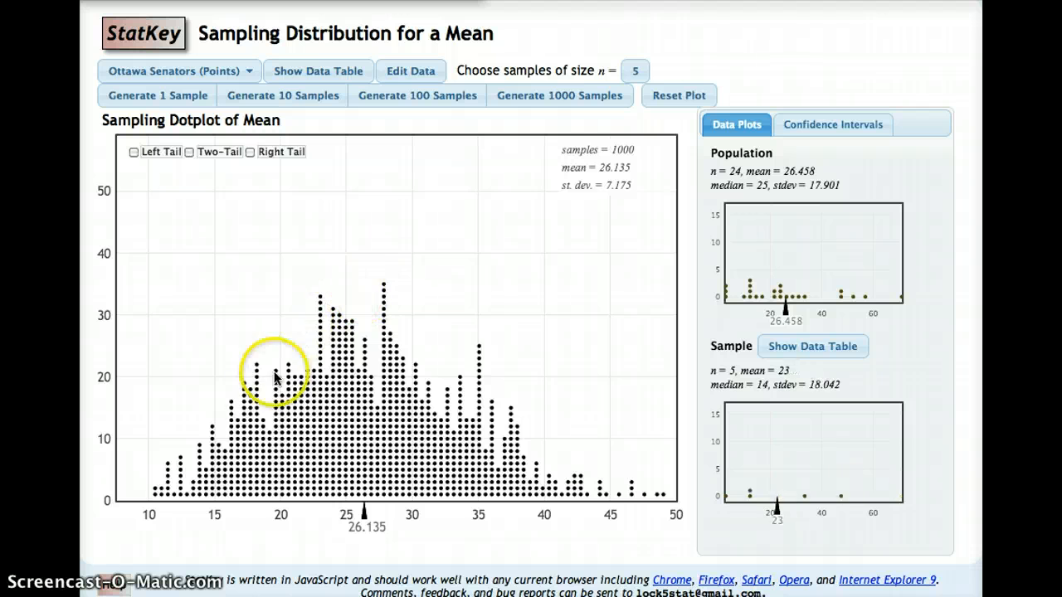
left_click(151, 473)
left_click(306, 323)
left_click(479, 377)
left_click(504, 458)
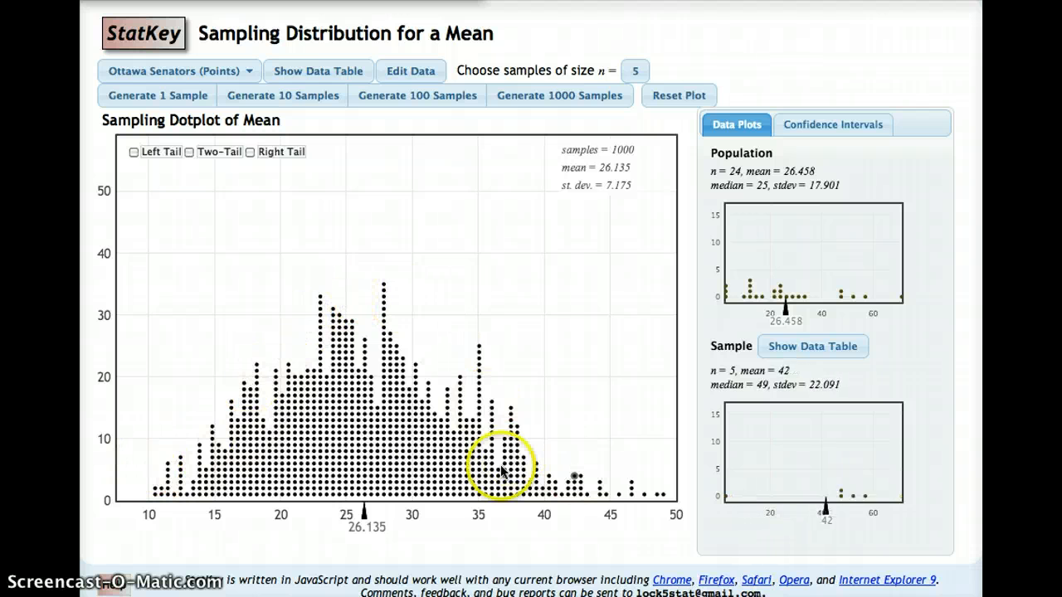
left_click(324, 357)
left_click(154, 491)
left_click(317, 367)
left_click(569, 494)
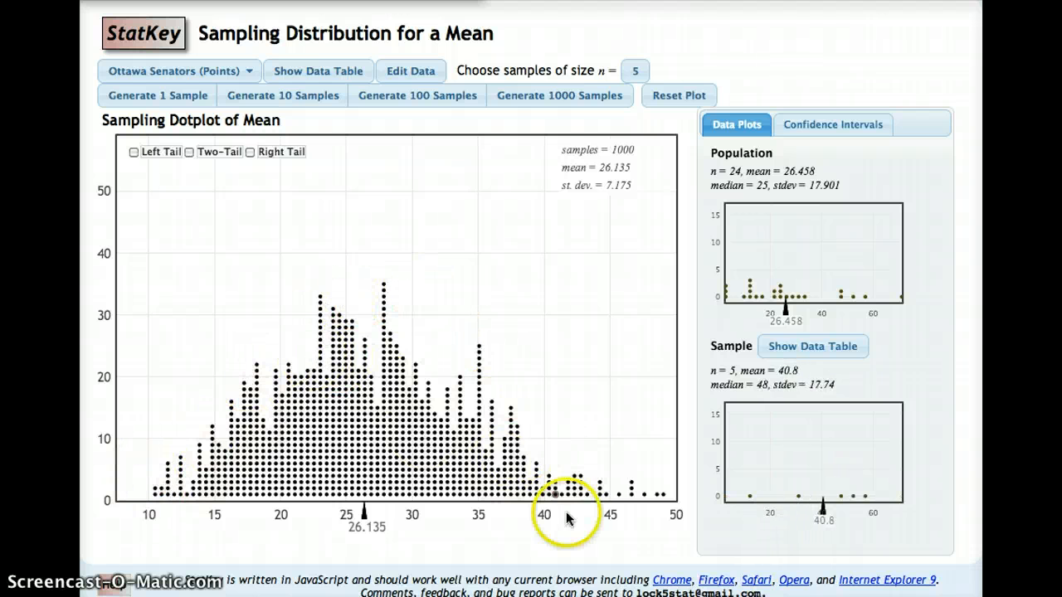
- Inspect the centre of the sampling dotplot around its mean marker and the extreme sample means in the upper tail
left_click(379, 495)
left_click(369, 495)
left_click(307, 495)
left_click(394, 485)
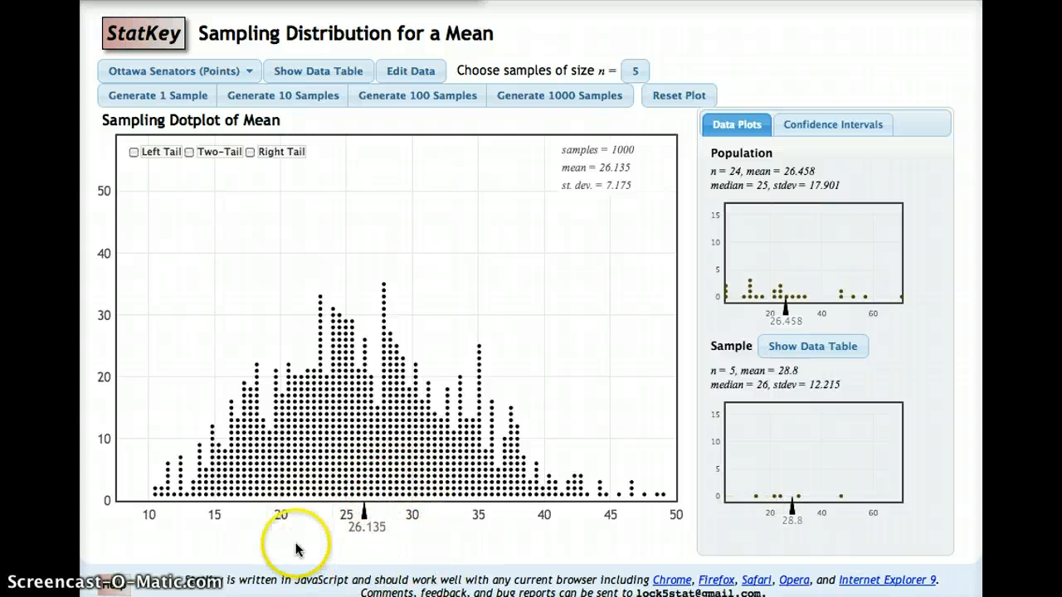
left_click(373, 495)
left_click(340, 489)
left_click(357, 495)
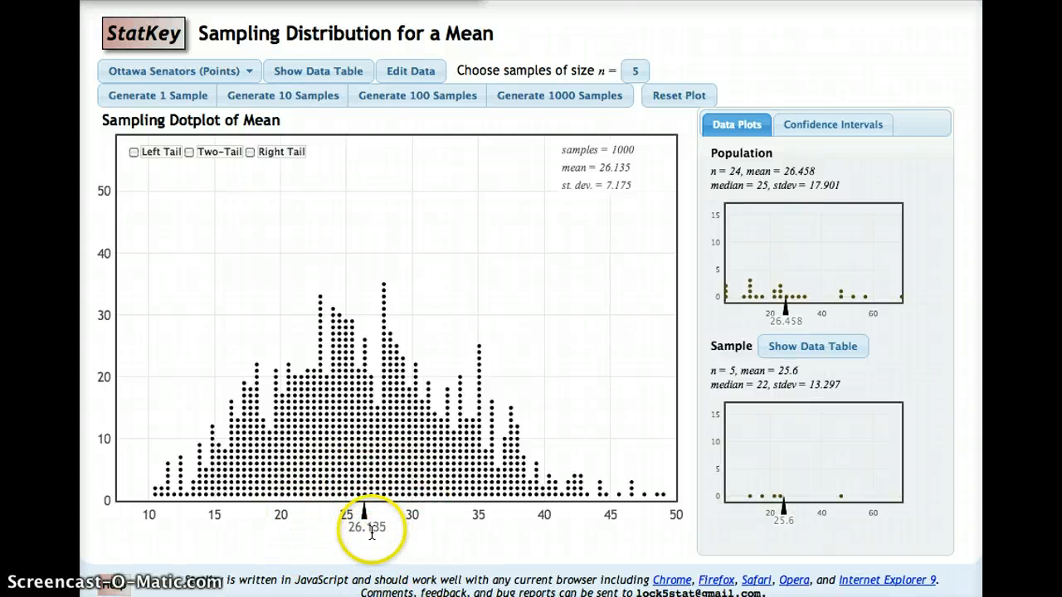
left_click(652, 489)
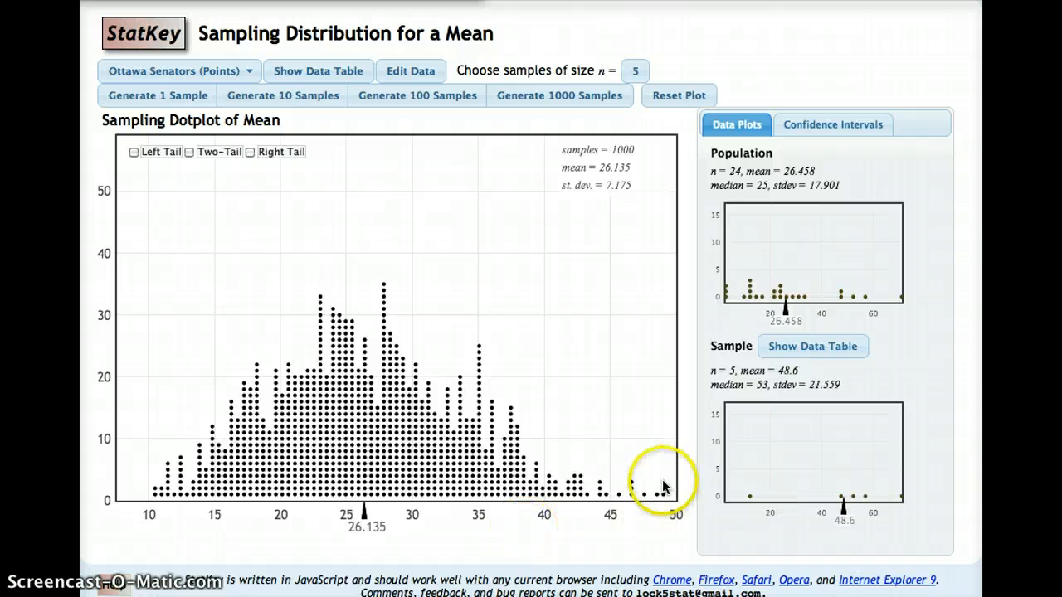
left_click(655, 489)
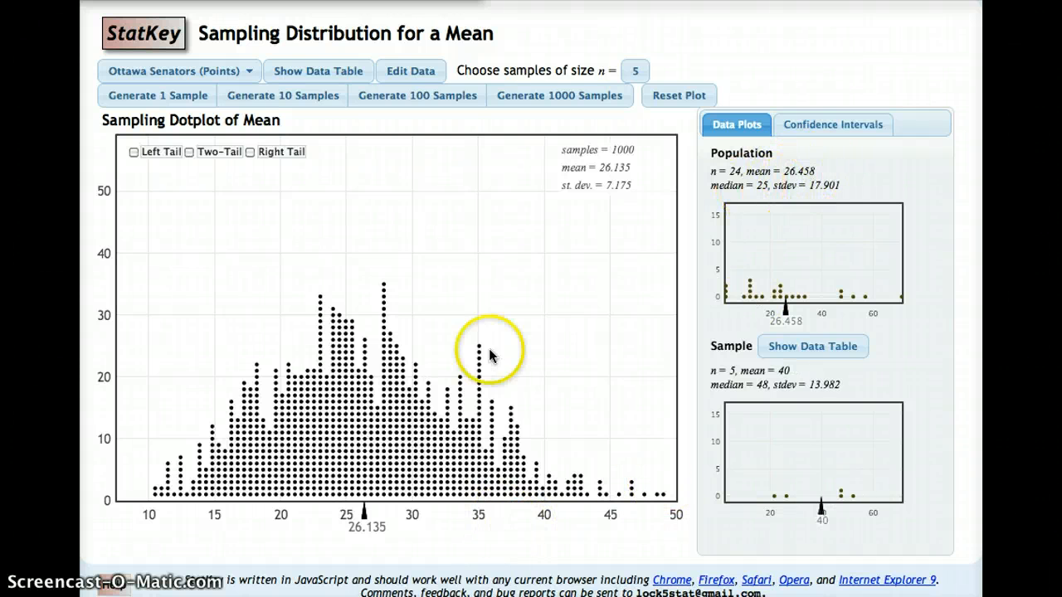
left_click(400, 429)
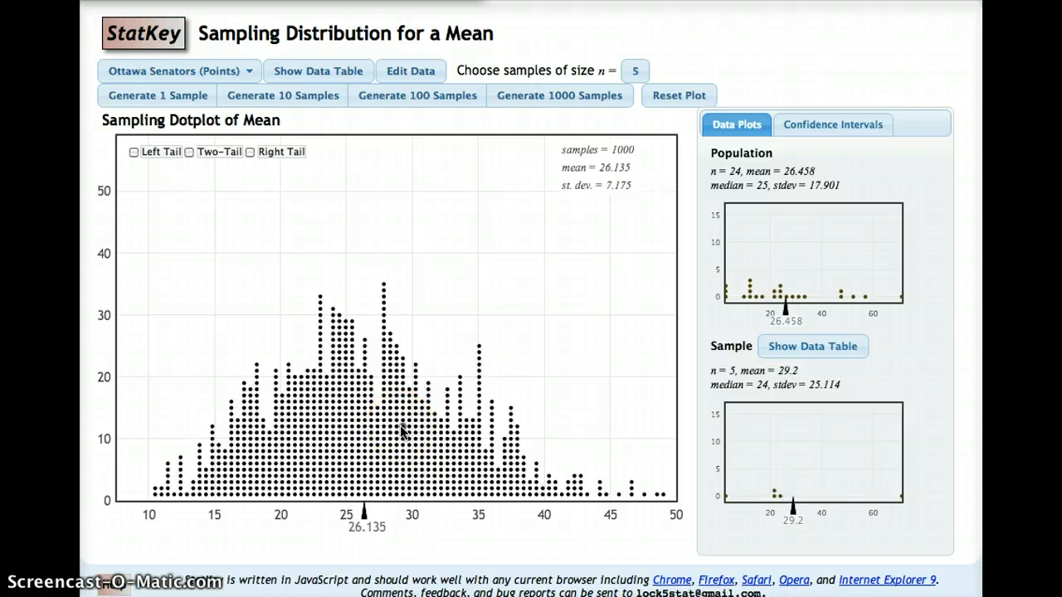
left_click(400, 429)
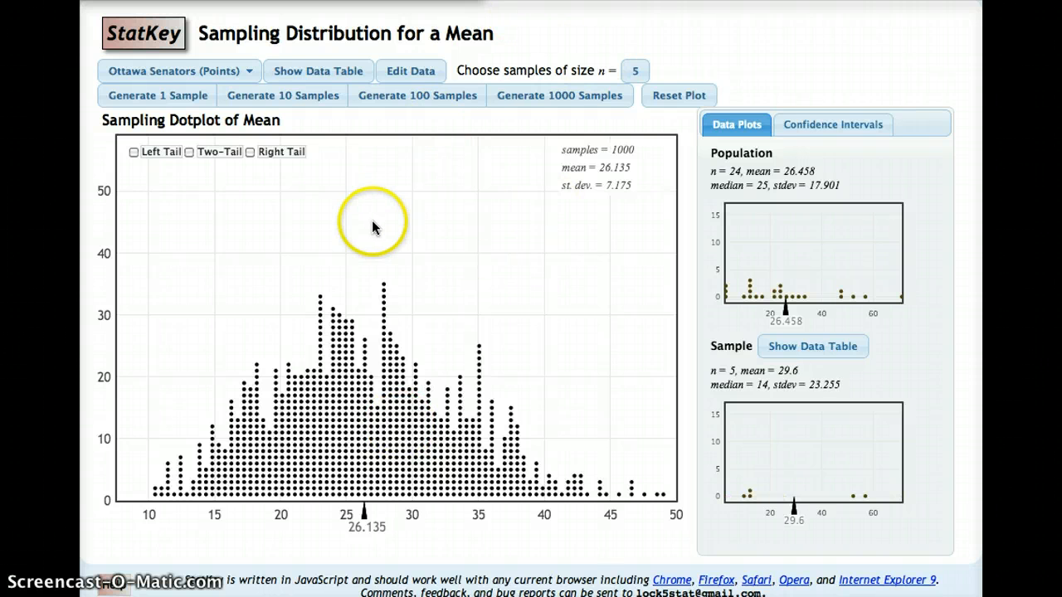
- Switch to the text document and record the fourth answer as "(d) Symmetric and Bell shaped."
left_click(42, 44)
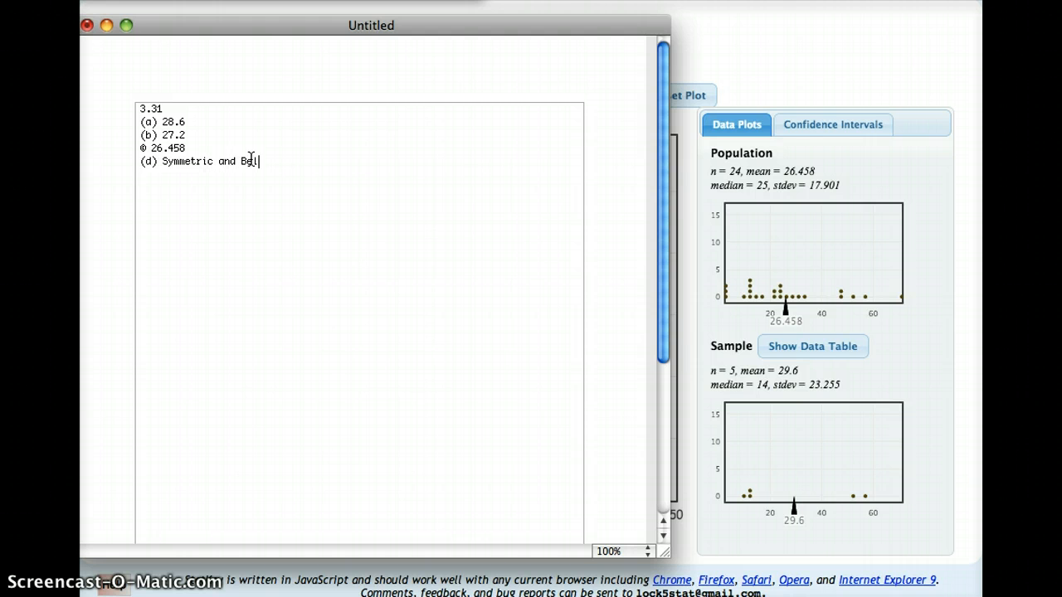
type("d")
left_click(336, 171)
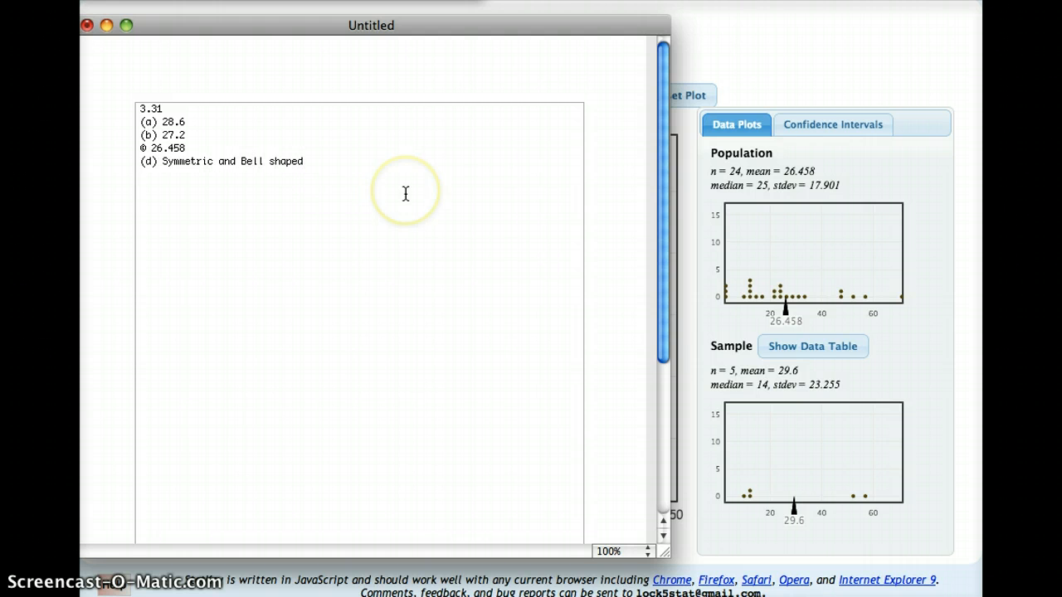
type(".")
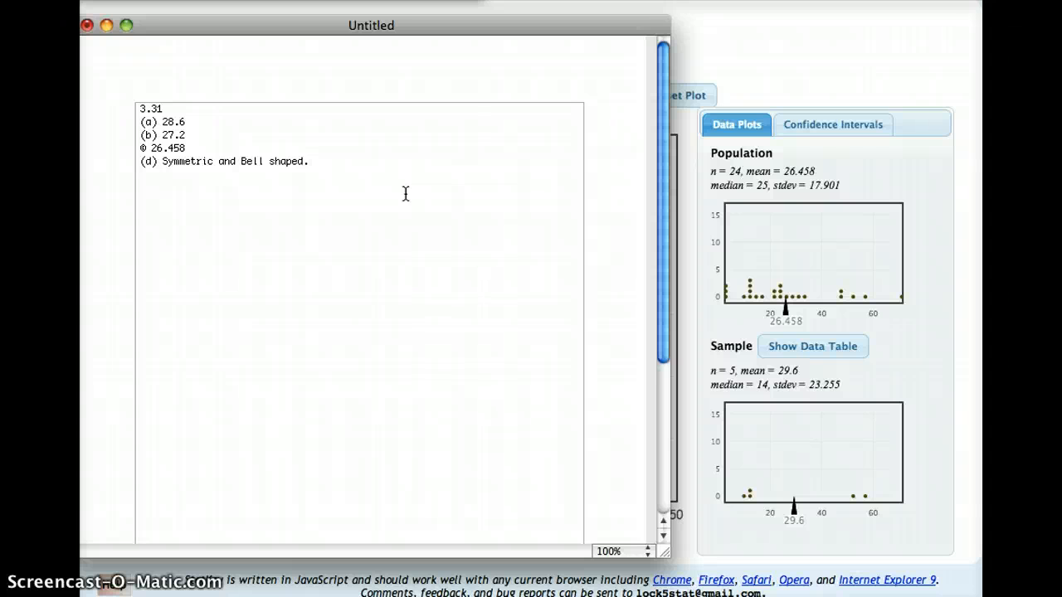
left_click(188, 122)
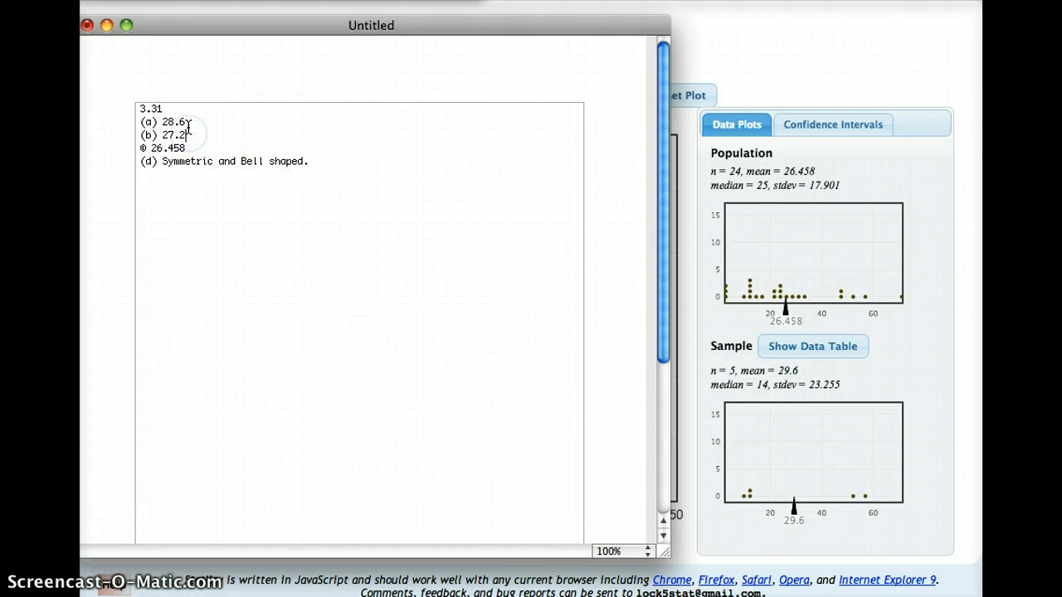